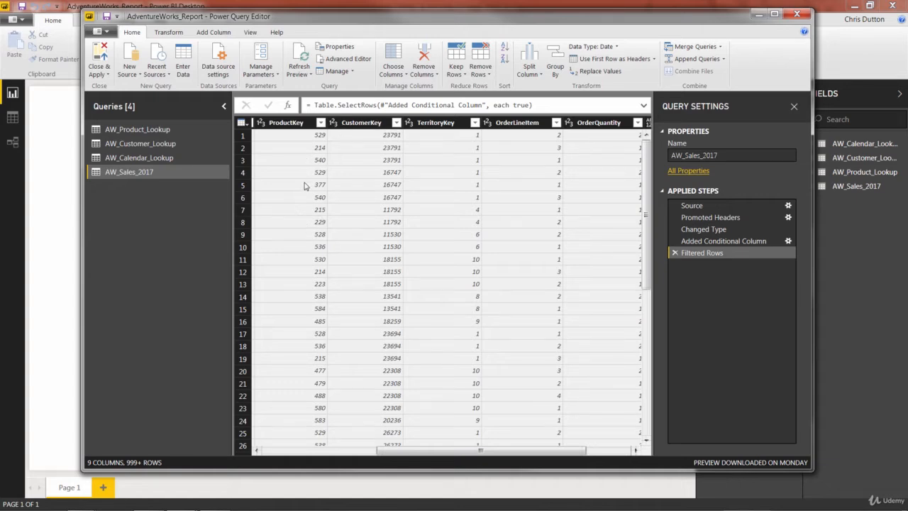
Review the ProductKey values in the AW_Product_Lookup query, and return to the AW_Sales_2017 query
{"action": "left_click", "coordinate": [125, 129]}
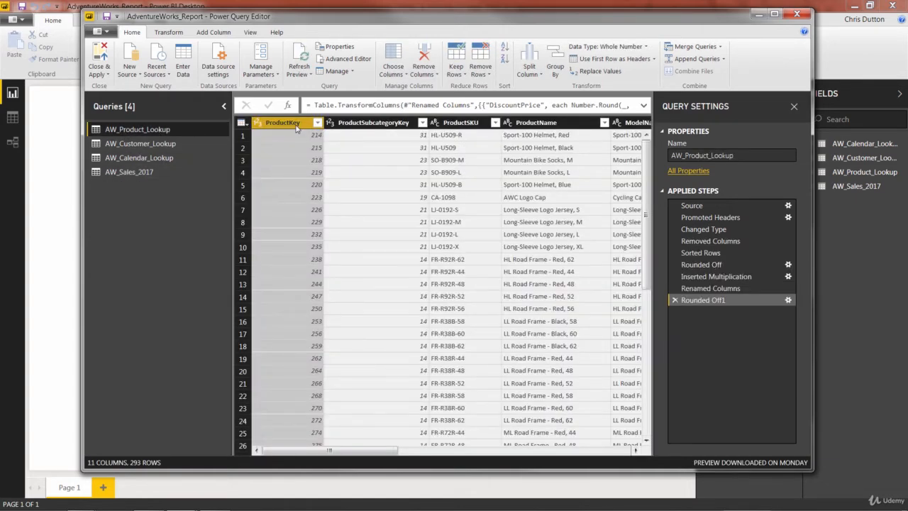
{"action": "scroll", "coordinate": [295, 206], "scroll_direction": "down", "scroll_amount": 15}
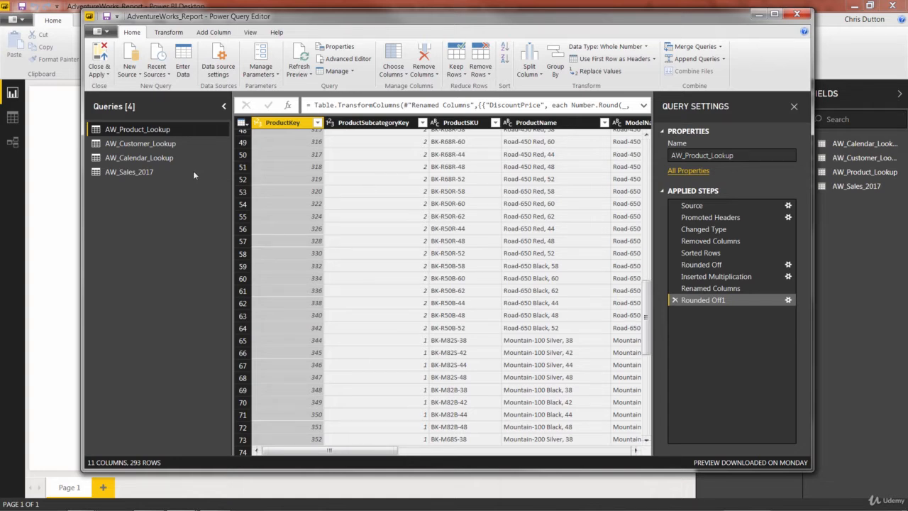
{"action": "left_click", "coordinate": [127, 173]}
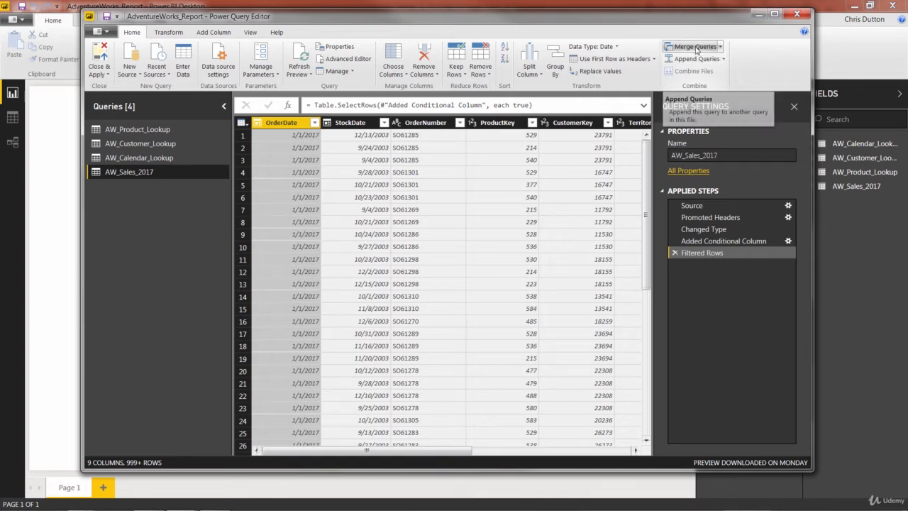
Start merging the AW_Sales_2017 query with AW_Product_Lookup as the second table
{"action": "left_click", "coordinate": [720, 47]}
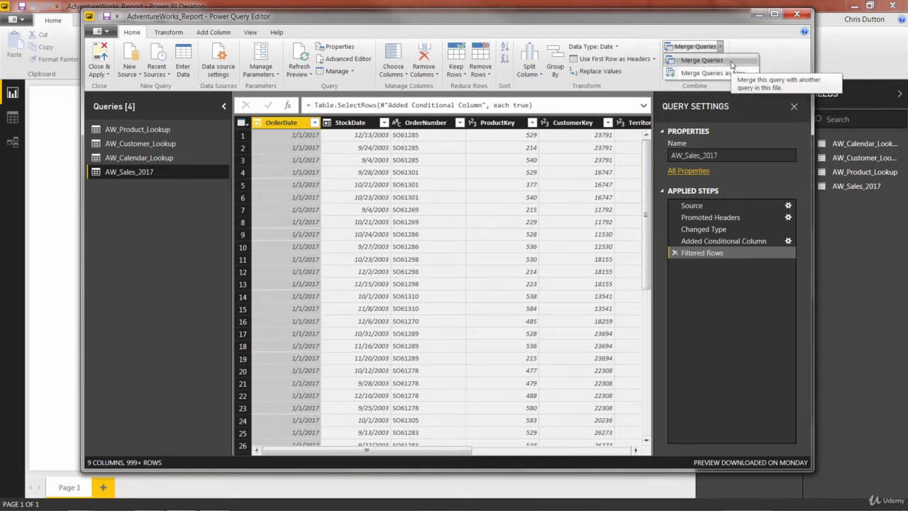
{"action": "left_click", "coordinate": [731, 63]}
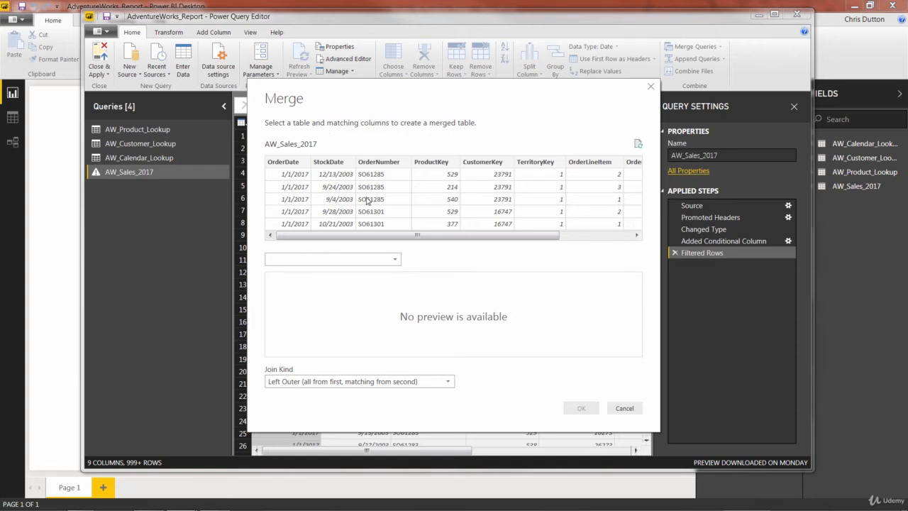
{"action": "left_click", "coordinate": [361, 259]}
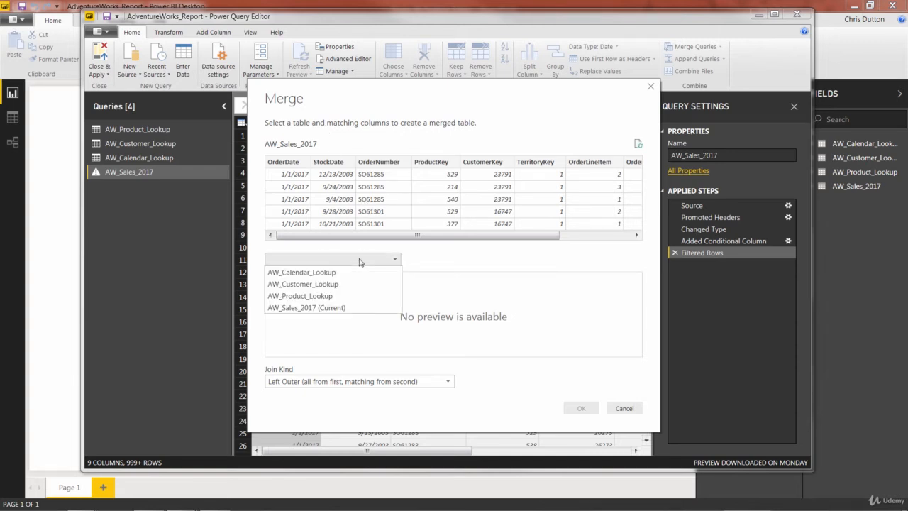
{"action": "left_click", "coordinate": [316, 298]}
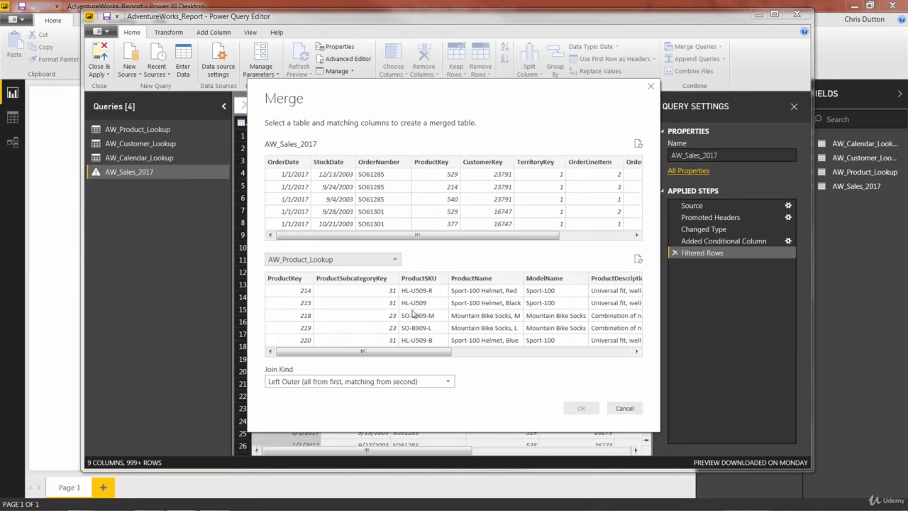
Match both tables on their ProductKey columns and complete the merge with a Left Outer join
{"action": "left_click_drag", "start_coordinate": [466, 237], "coordinate": [427, 240]}
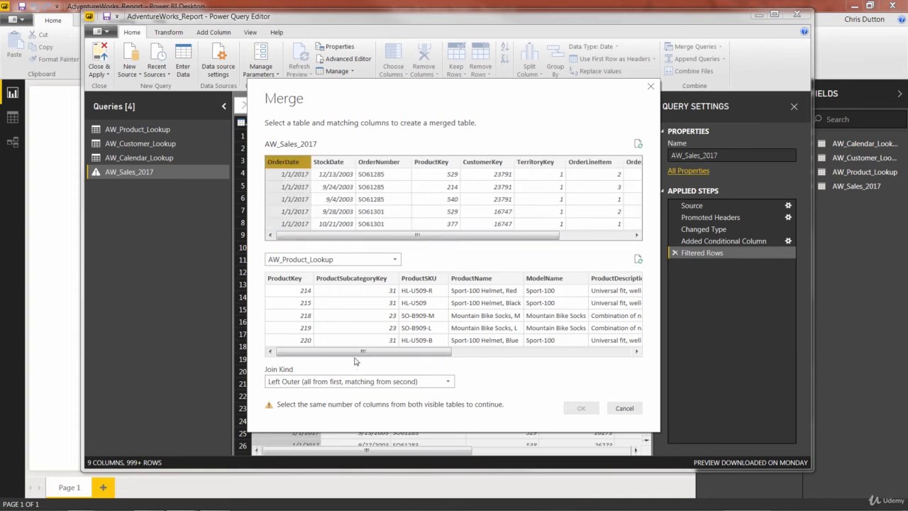
{"action": "left_click", "coordinate": [284, 279]}
{"action": "left_click_drag", "start_coordinate": [352, 352], "coordinate": [332, 346]}
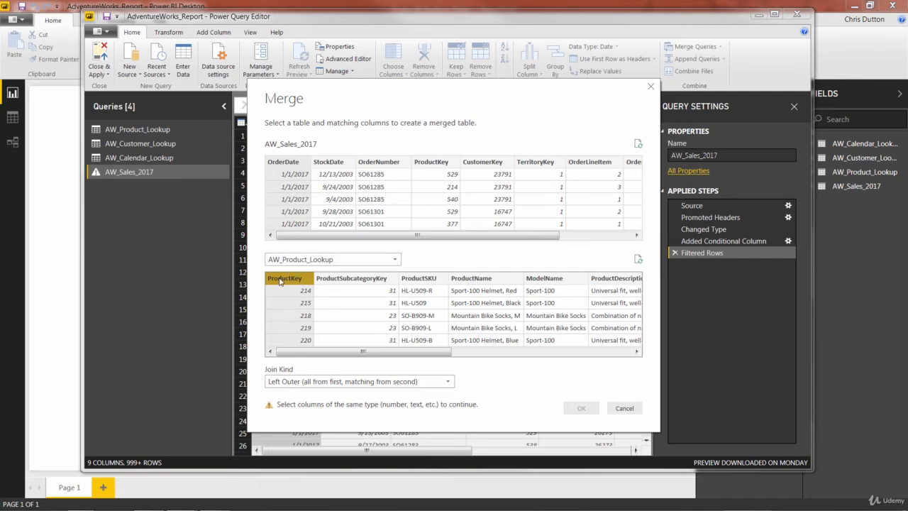
{"action": "left_click", "coordinate": [429, 166]}
{"action": "left_click", "coordinate": [430, 166]}
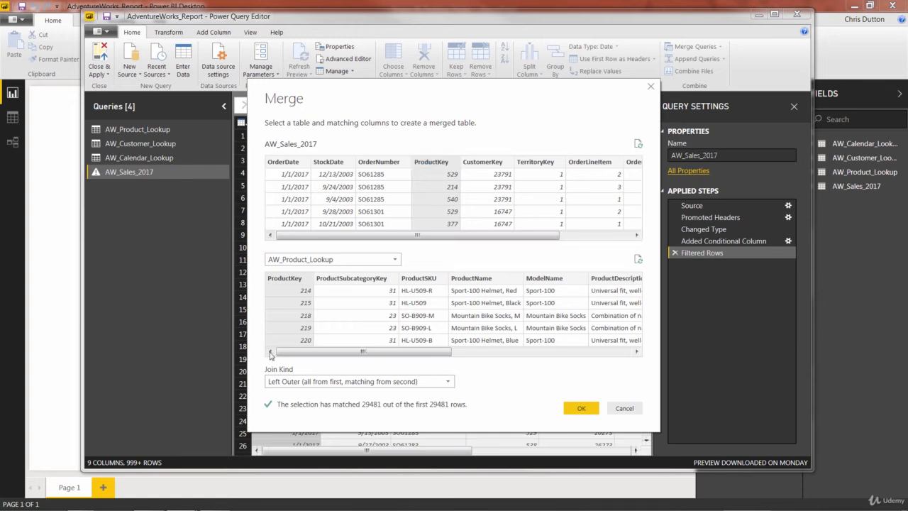
{"action": "left_click", "coordinate": [433, 383]}
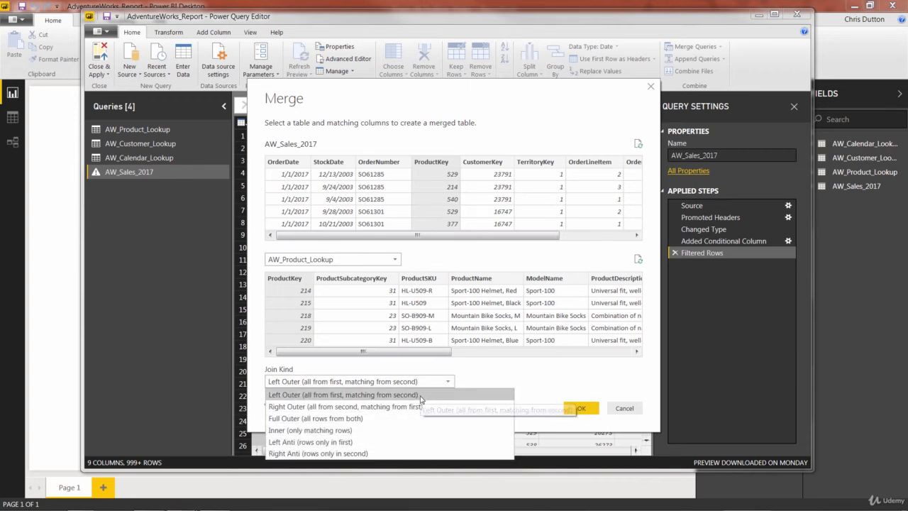
{"action": "left_click", "coordinate": [448, 386]}
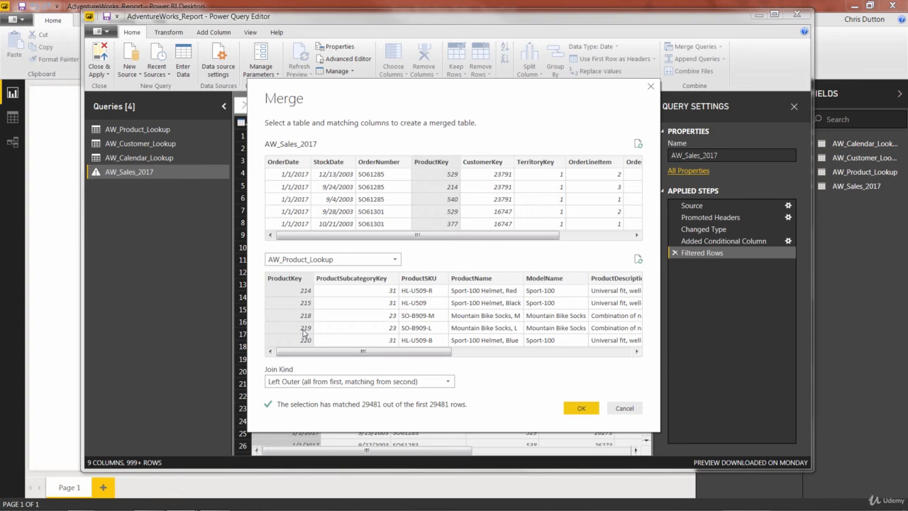
{"action": "left_click", "coordinate": [576, 410]}
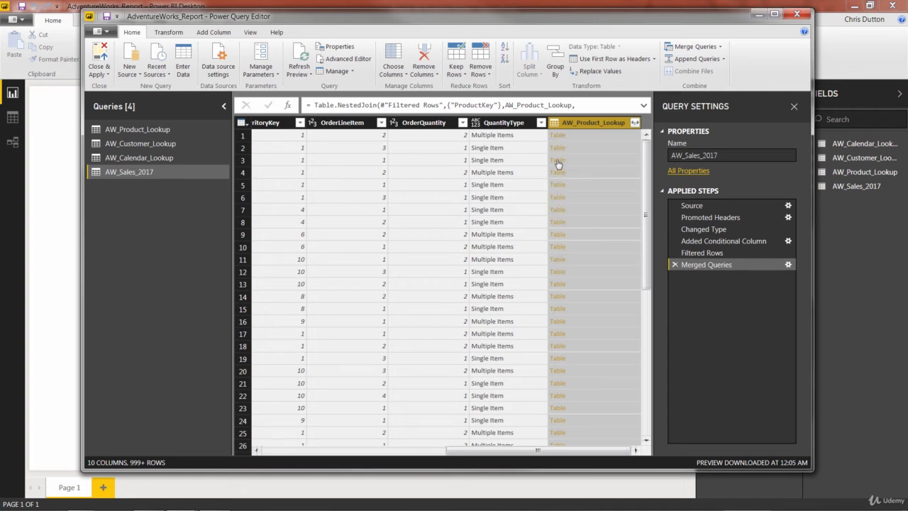
Expand the merged AW_Product_Lookup column to only ProductKey, ProductName and ProductColor, with the original column name as prefix
{"action": "left_click", "coordinate": [635, 124]}
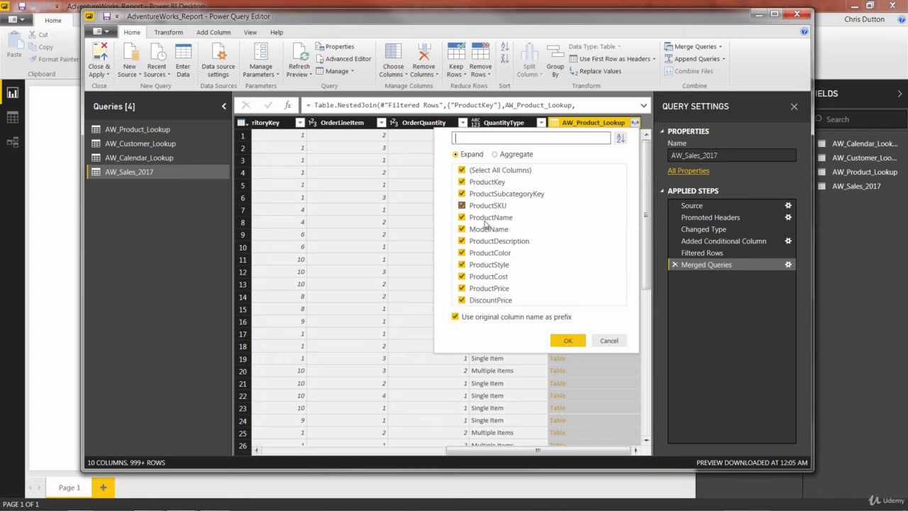
{"action": "left_click", "coordinate": [462, 172]}
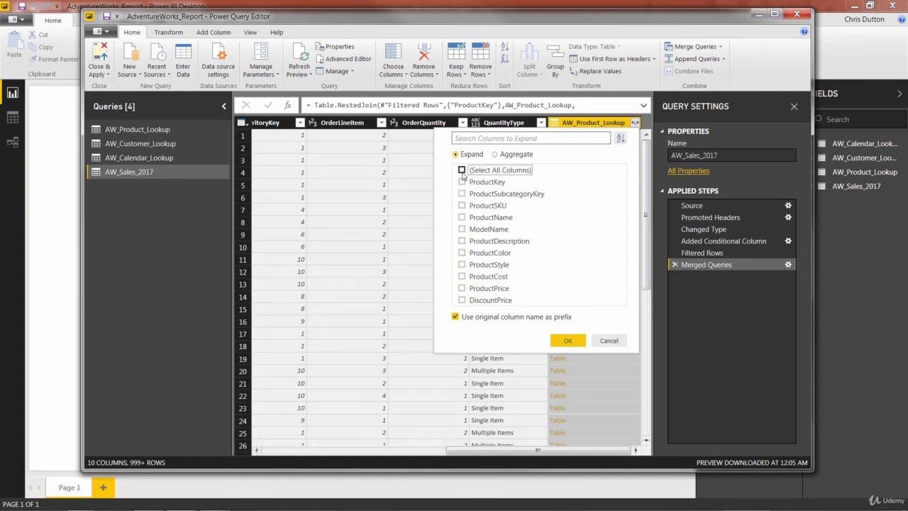
{"action": "left_click", "coordinate": [462, 182]}
{"action": "left_click", "coordinate": [462, 182]}
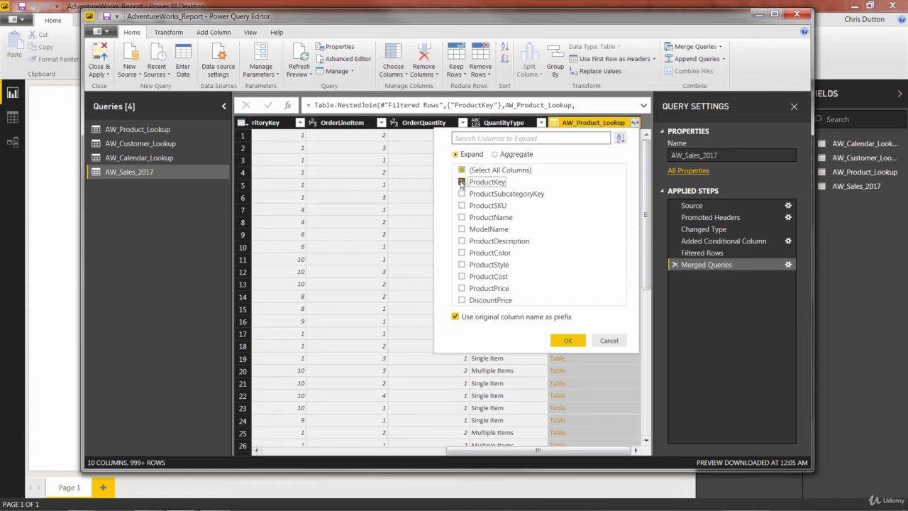
{"action": "left_click", "coordinate": [462, 217]}
{"action": "left_click", "coordinate": [462, 253]}
{"action": "left_click", "coordinate": [568, 342]}
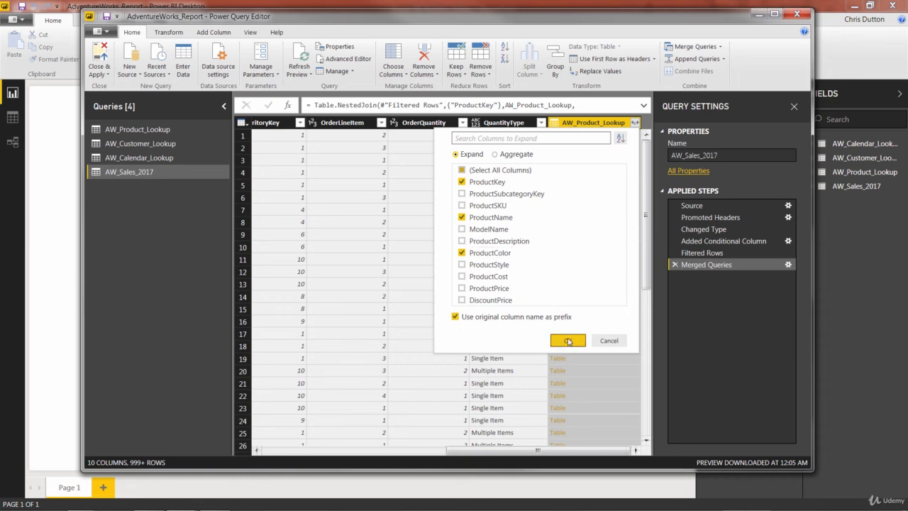
Inspect the expanded product columns, and delete the Expanded AW_Product_Lookup and Merged Queries steps from AW_Sales_2017
{"action": "left_click_drag", "start_coordinate": [508, 454], "coordinate": [596, 456]}
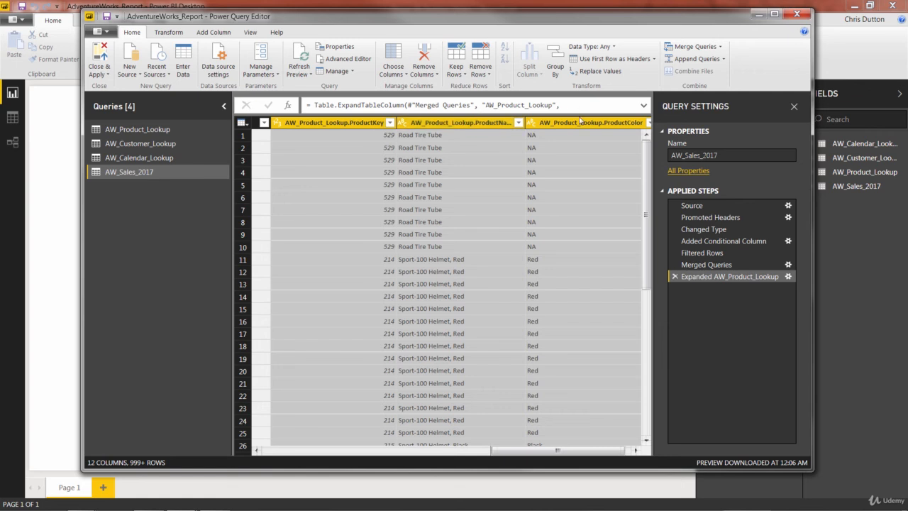
{"action": "left_click_drag", "start_coordinate": [529, 451], "coordinate": [338, 452]}
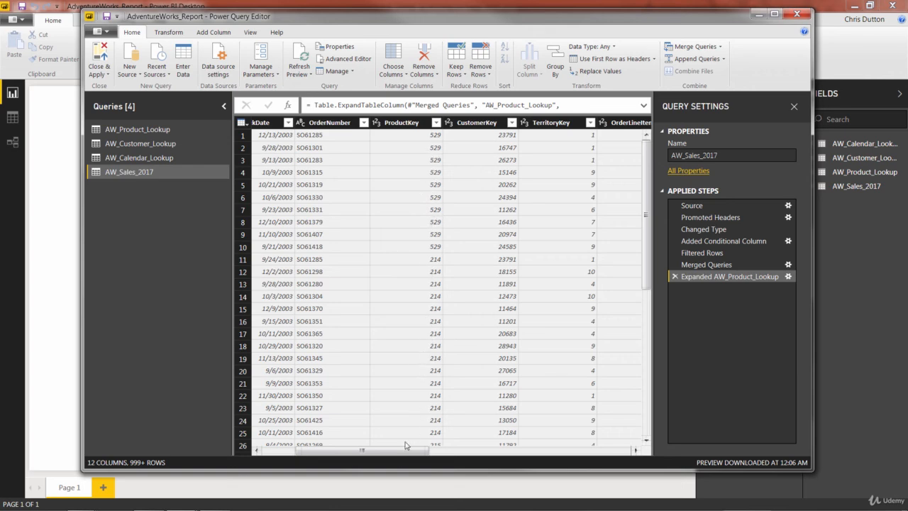
{"action": "left_click_drag", "start_coordinate": [407, 453], "coordinate": [619, 454]}
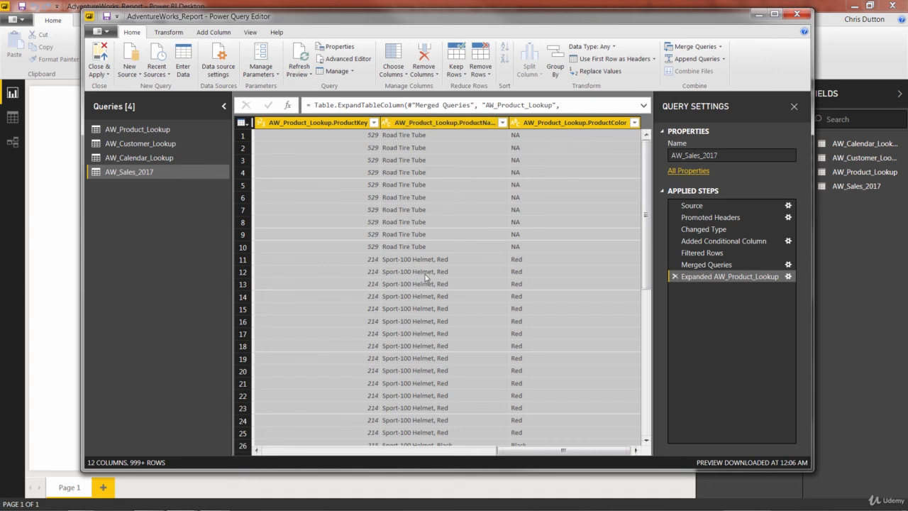
{"action": "scroll", "coordinate": [547, 286], "scroll_direction": "down", "scroll_amount": 9}
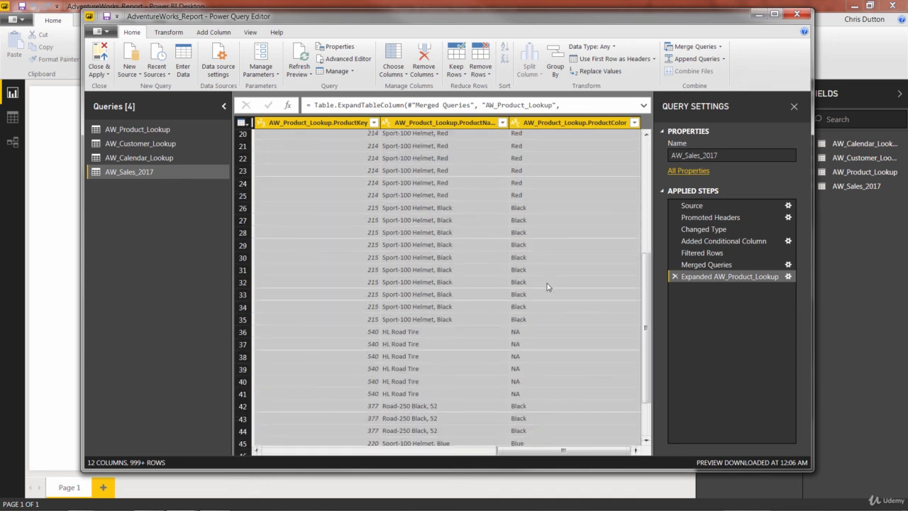
{"action": "scroll", "coordinate": [547, 287], "scroll_direction": "down", "scroll_amount": 3}
{"action": "scroll", "coordinate": [547, 286], "scroll_direction": "up", "scroll_amount": 12}
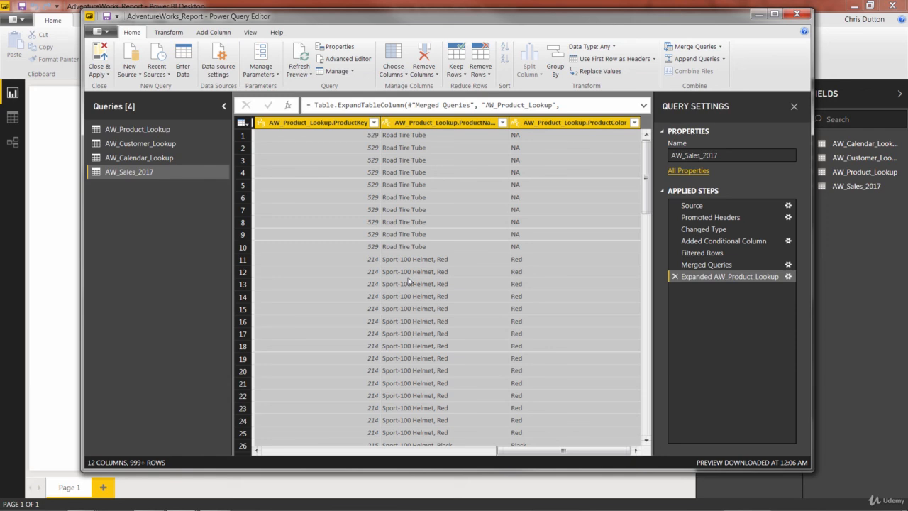
{"action": "left_click", "coordinate": [675, 277]}
{"action": "left_click", "coordinate": [674, 265]}
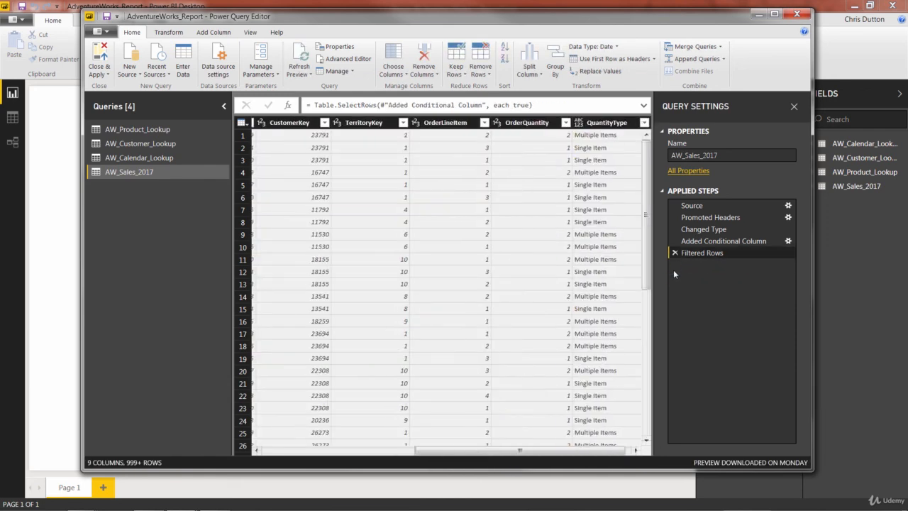